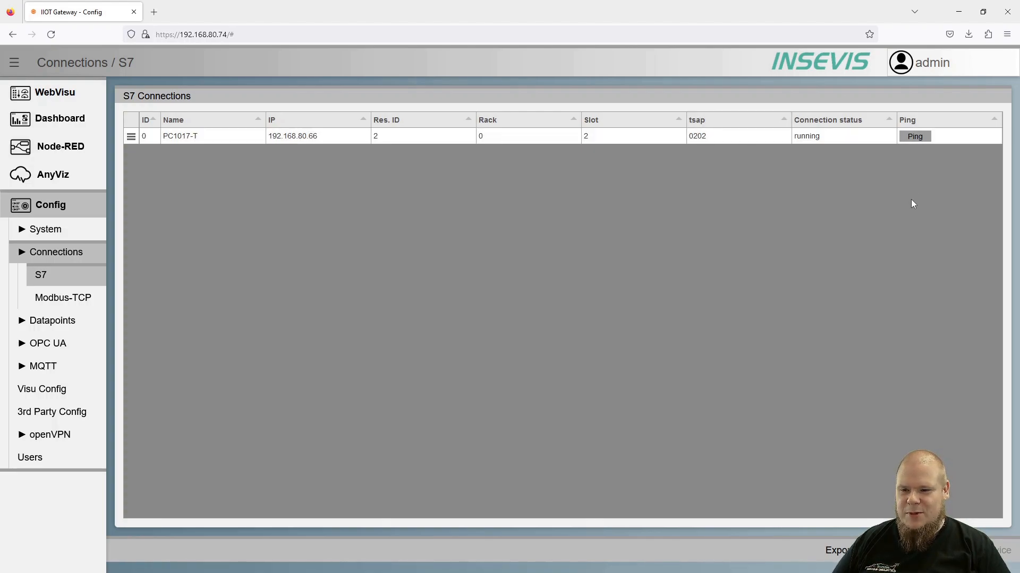
Ping the PC1017-T connection and add two new S7 connections with their default settings.
click(916, 137)
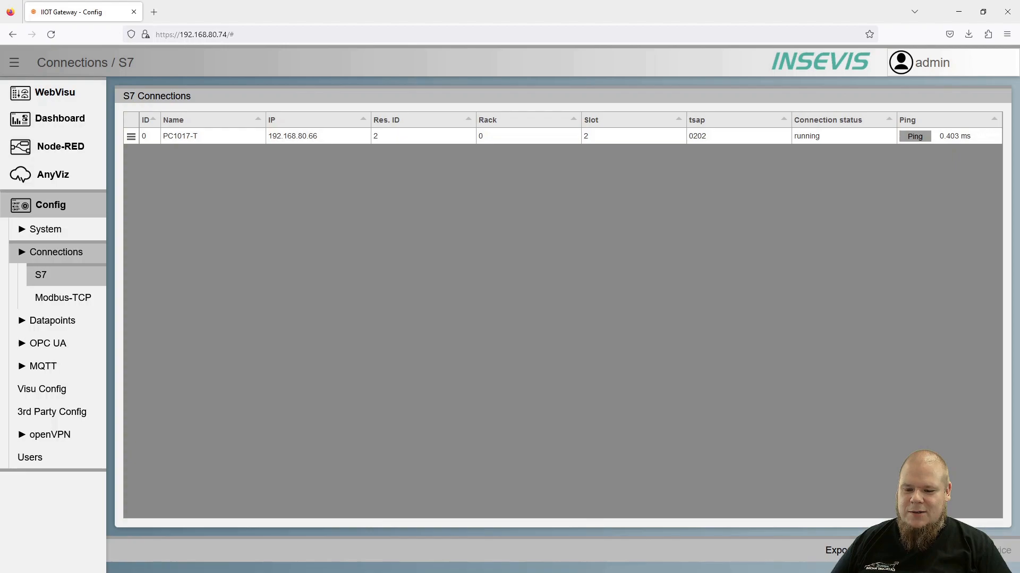
click(914, 550)
click(914, 550)
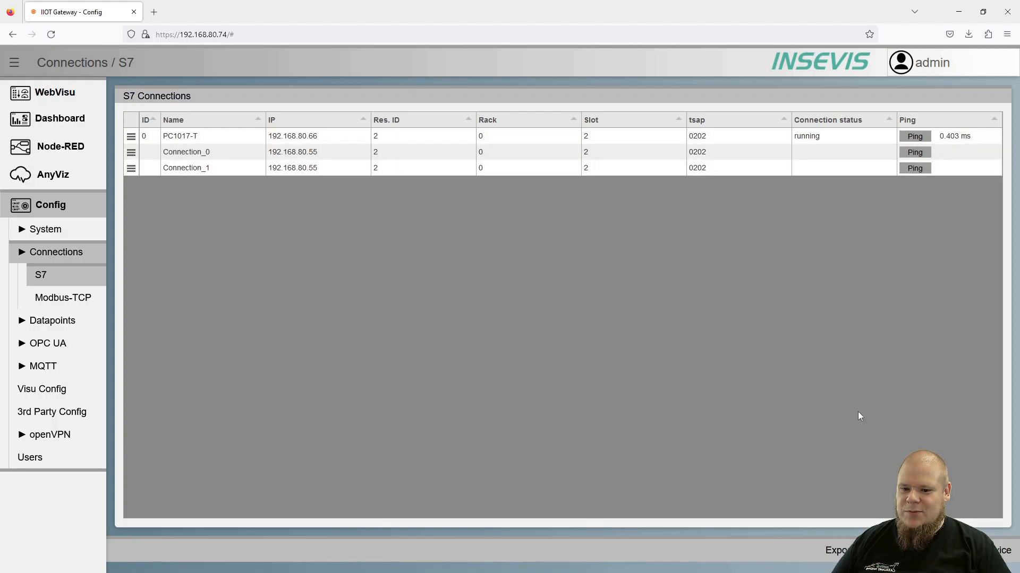
click(636, 154)
click(849, 336)
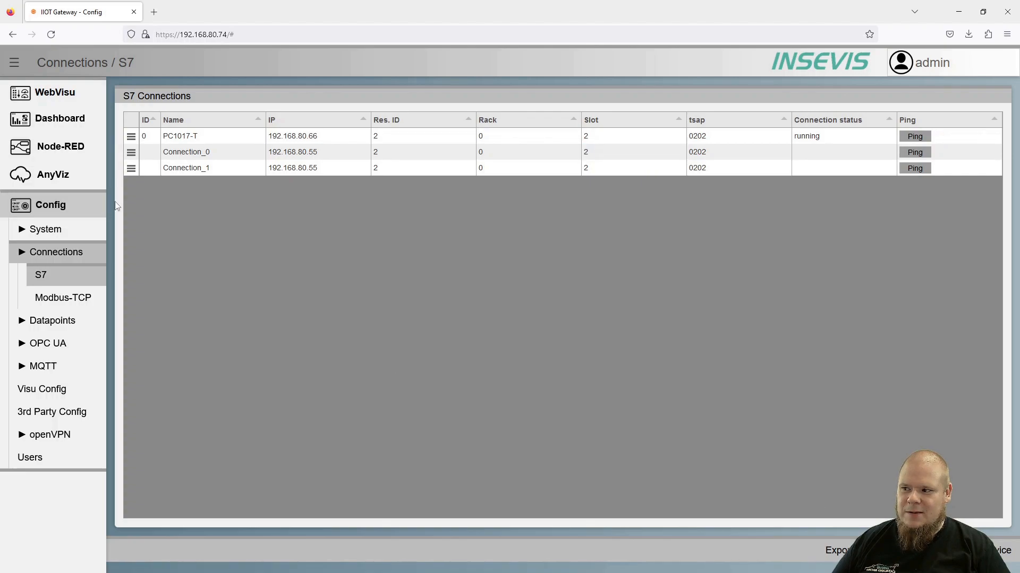
Delete one of the two added S7 connections, and return to the connections overview, discarding the unsaved changes.
click(131, 153)
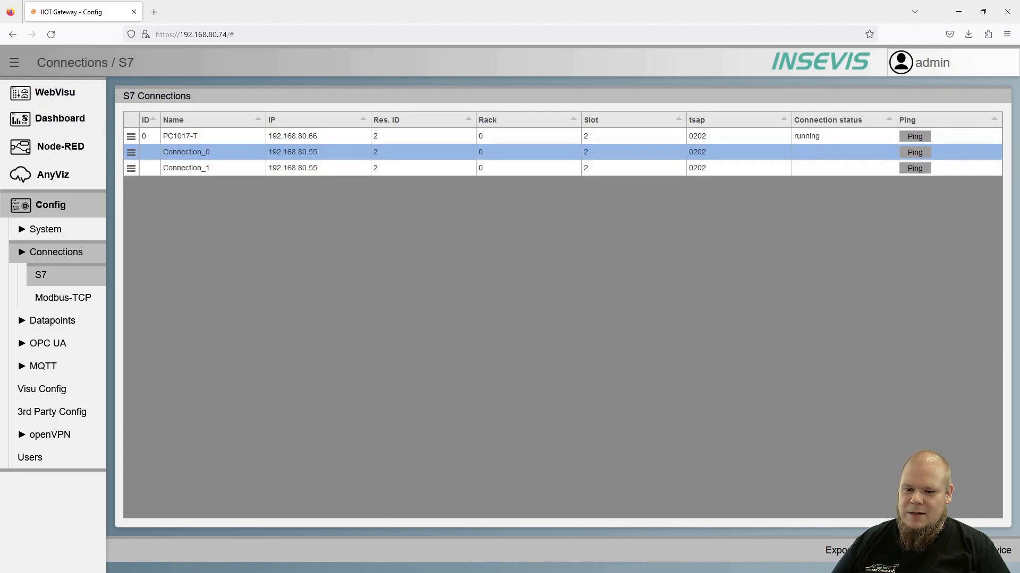
key(Delete)
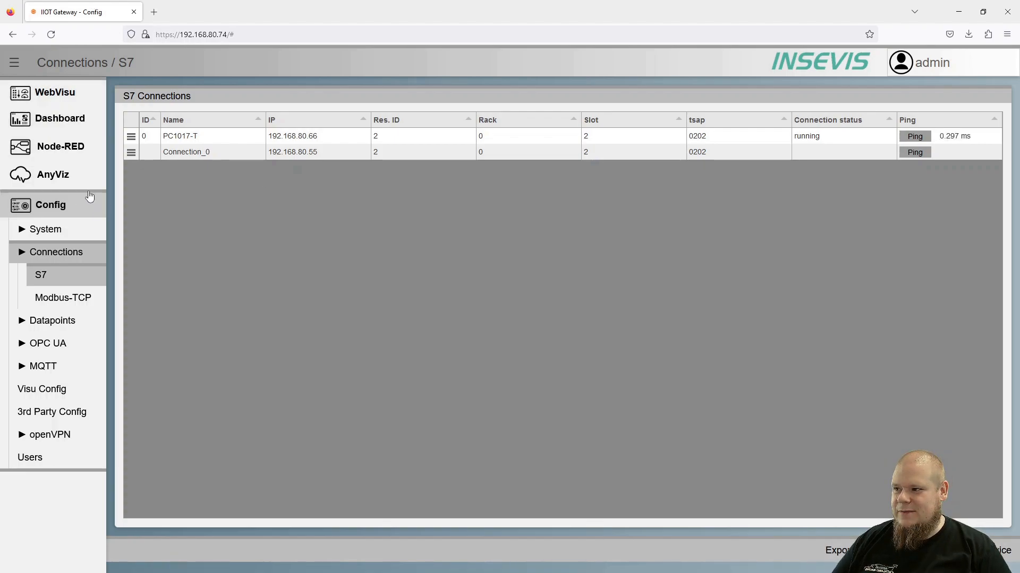
click(76, 61)
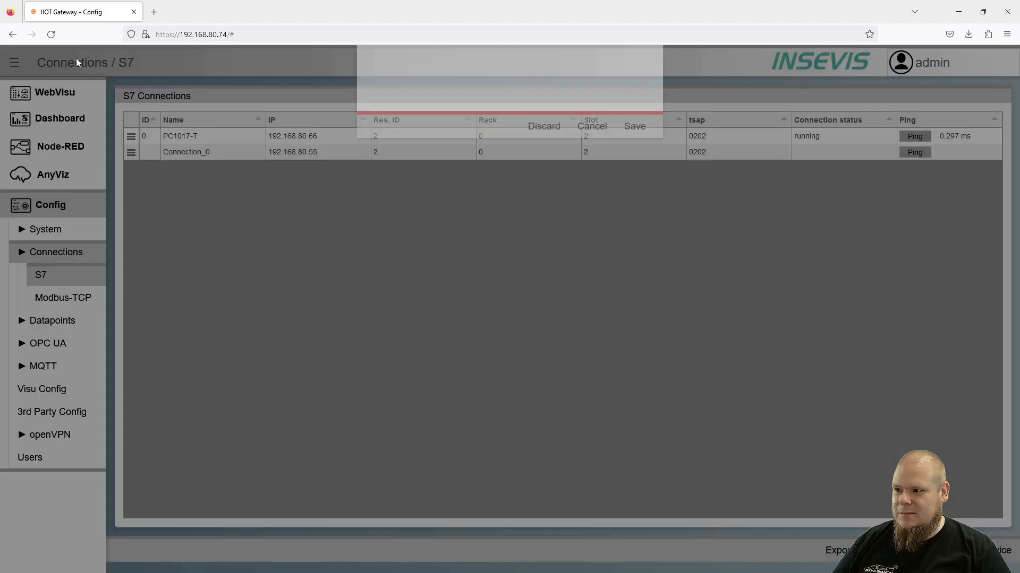
click(551, 213)
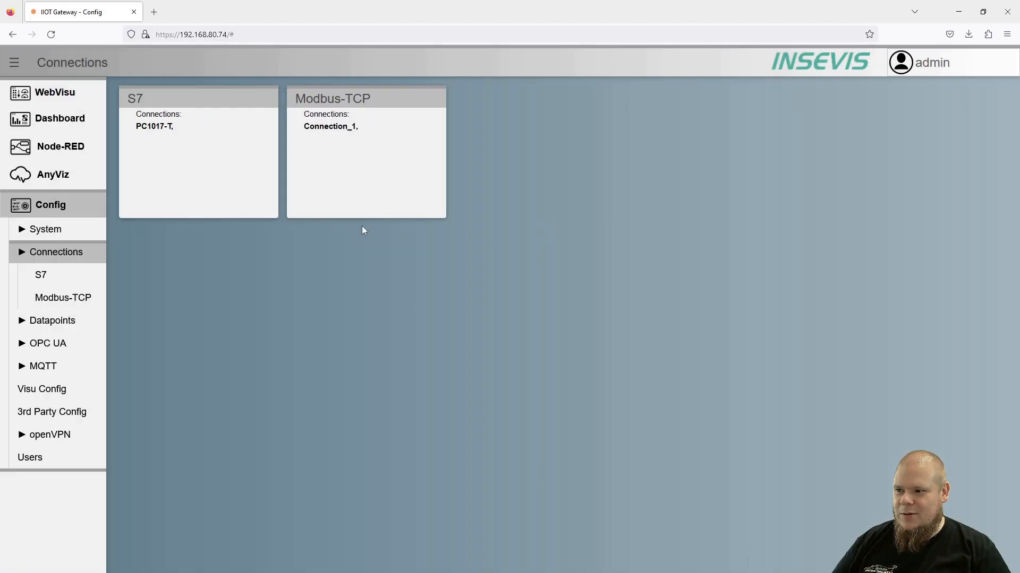
Rename the Modbus-TCP connection to PC1017-T and save the change to the device.
click(343, 130)
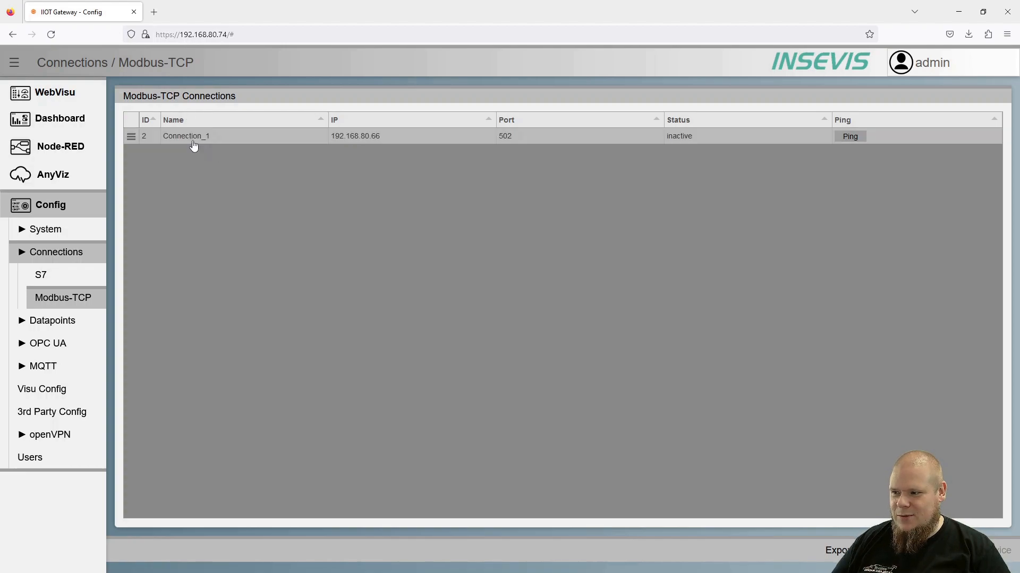
click(266, 139)
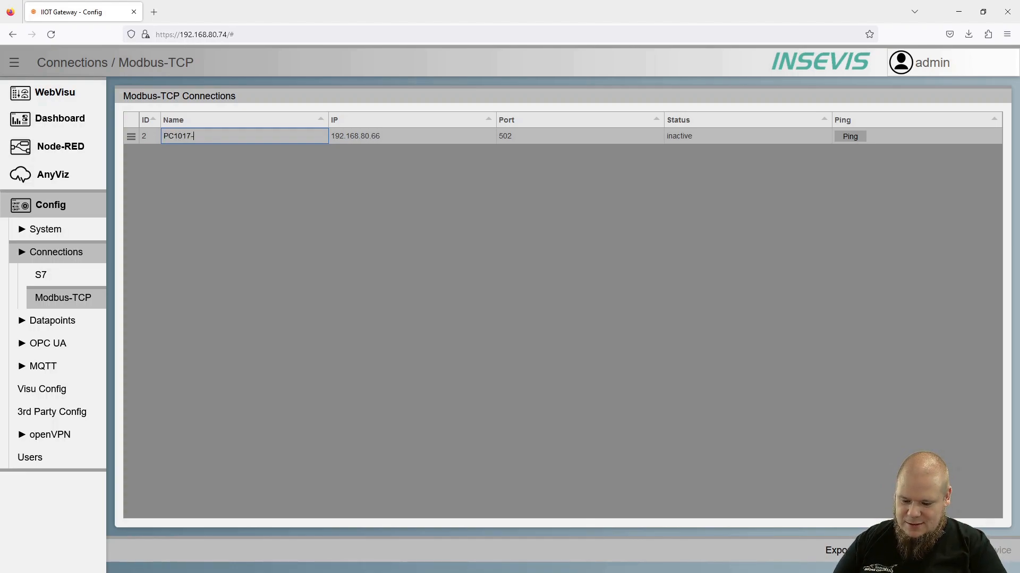
click(300, 173)
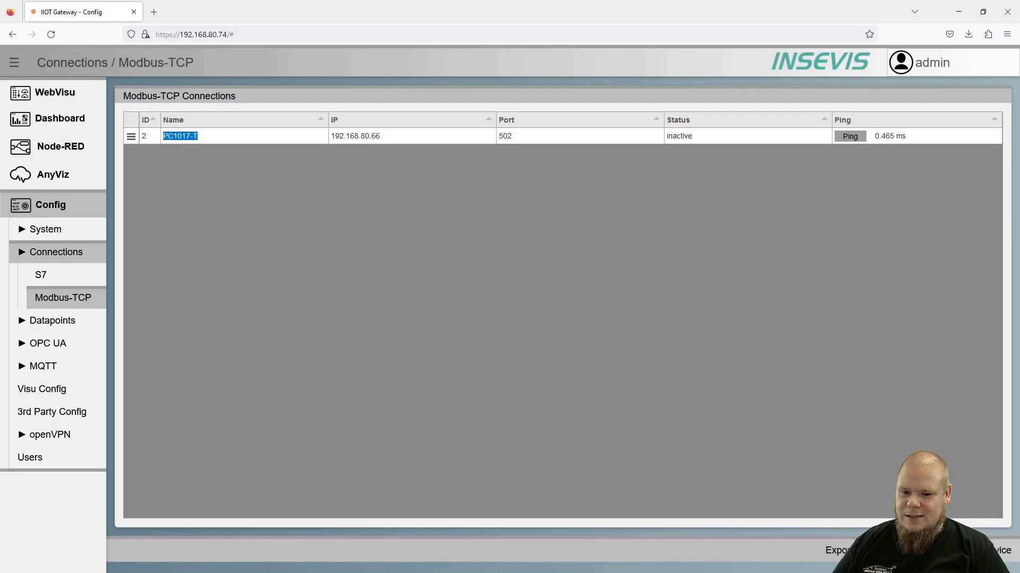
click(980, 551)
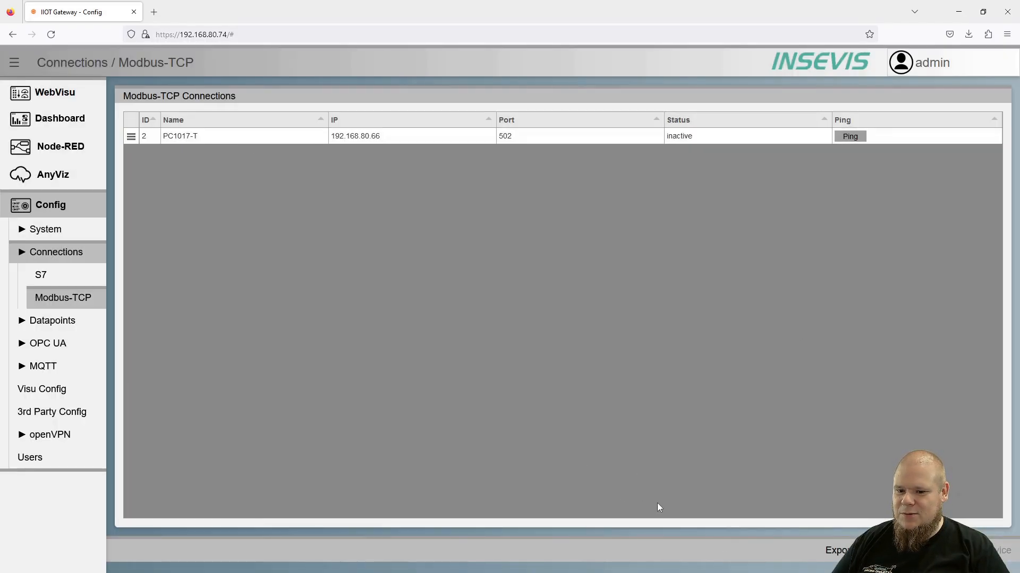
Add four S7 datapoints for PC1017-T and set the offsets of the first three to 3, 2 and 66.
click(106, 62)
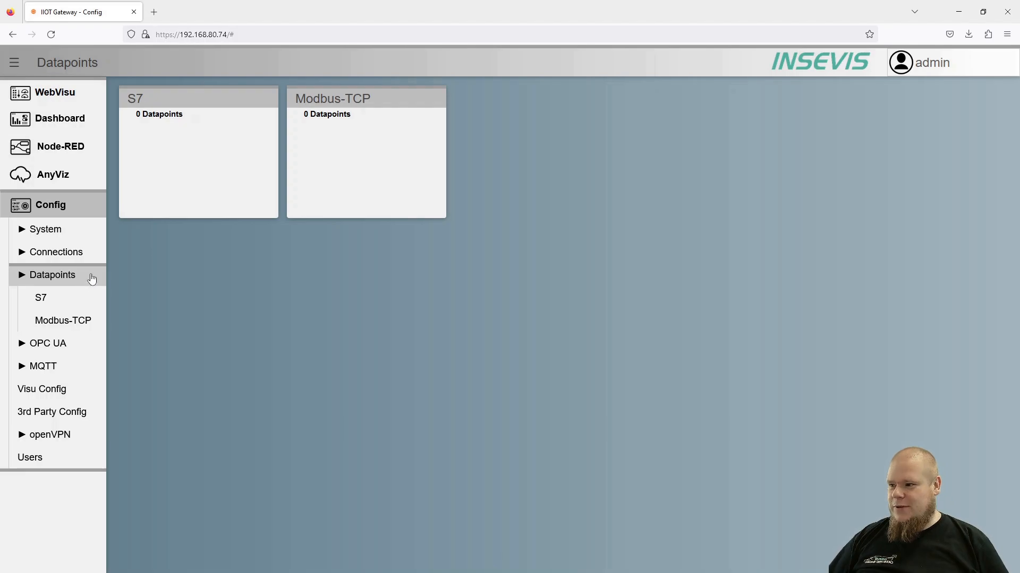
click(167, 115)
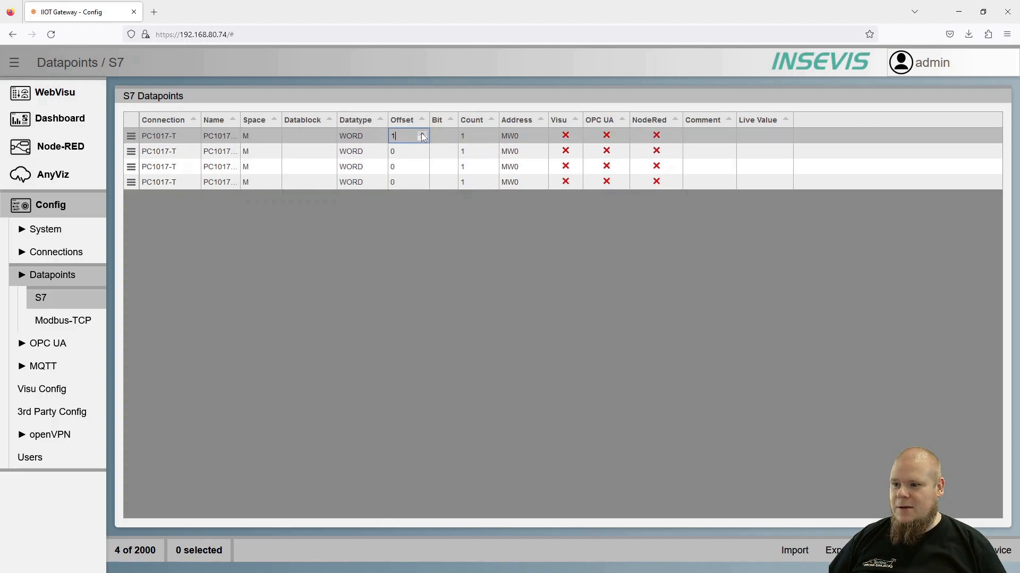
key(Return)
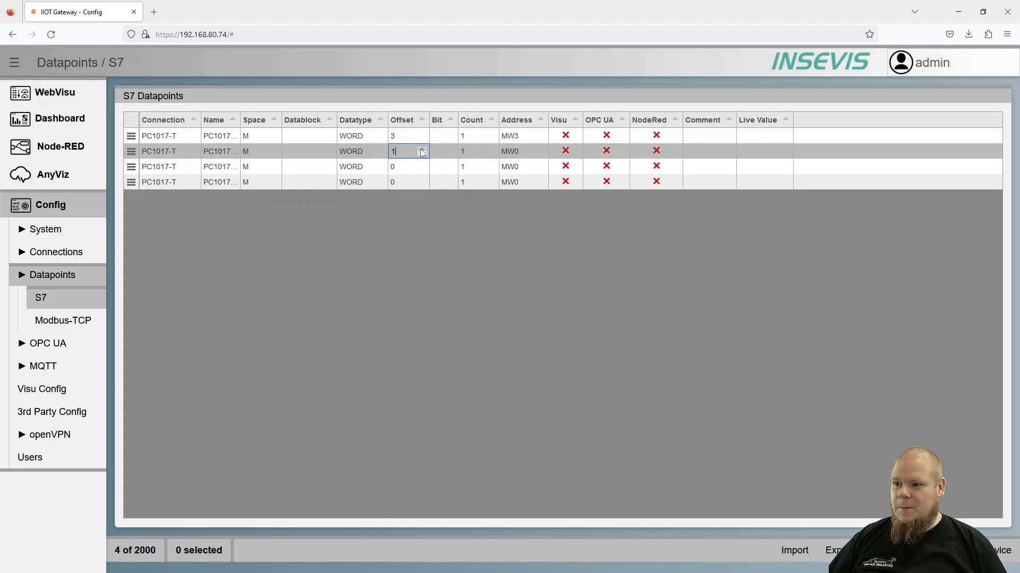
click(421, 150)
key(Return)
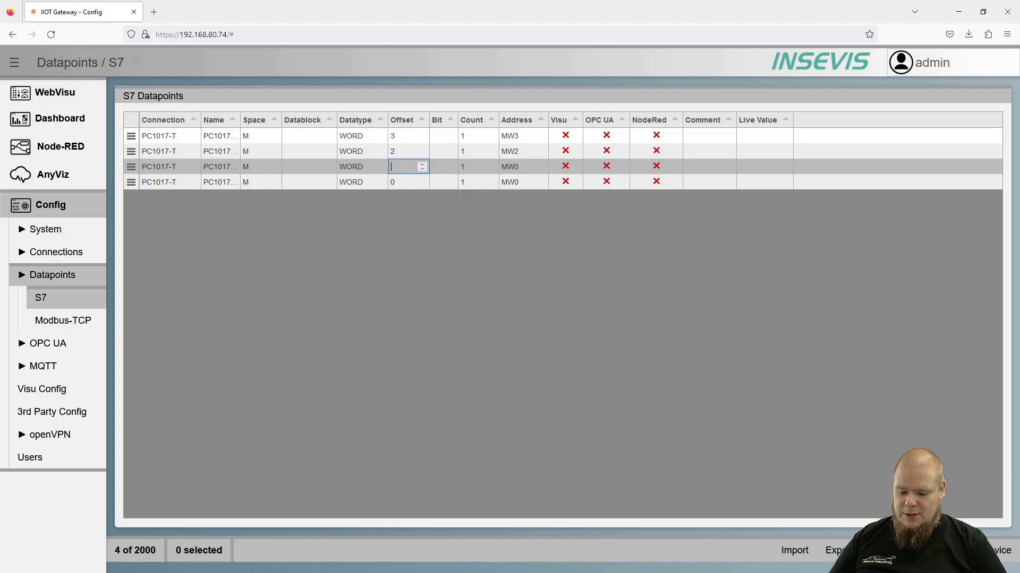
text(66)
key(Return)
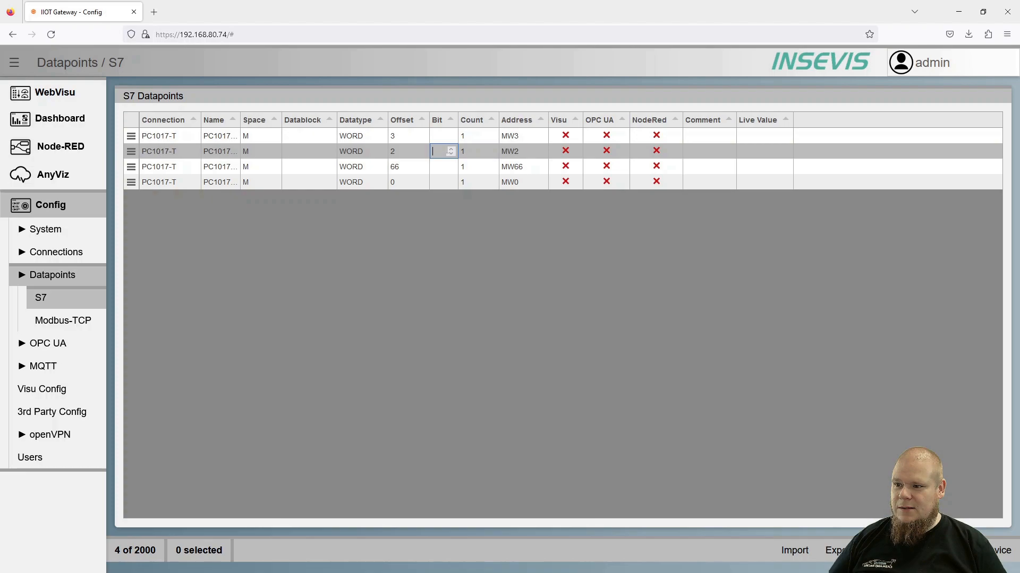
Set bit 1 for the second and third S7 datapoints, and enable OPC UA for the first and NodeRed for the second.
text(1)
key(Return)
key(Return)
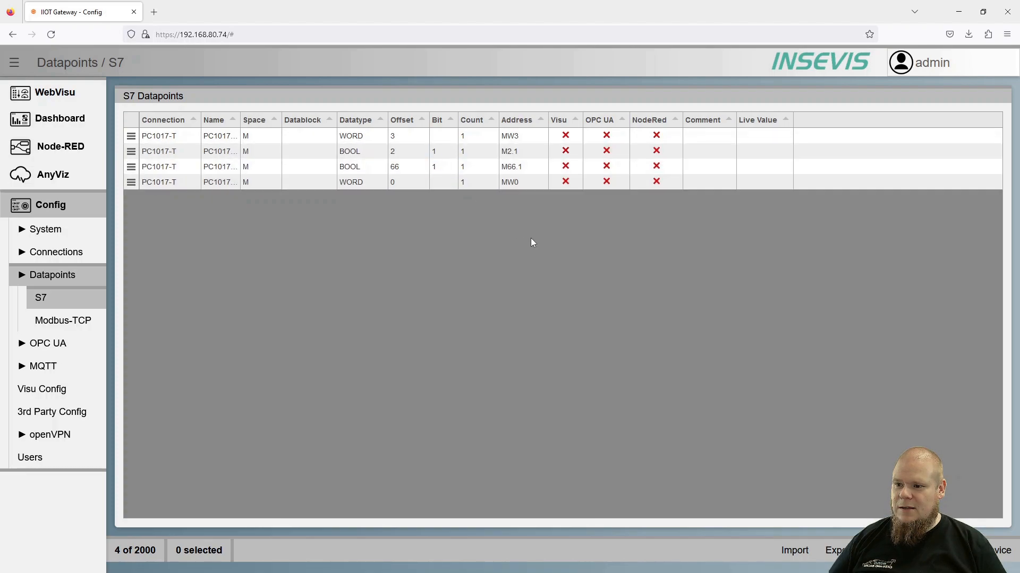
click(656, 151)
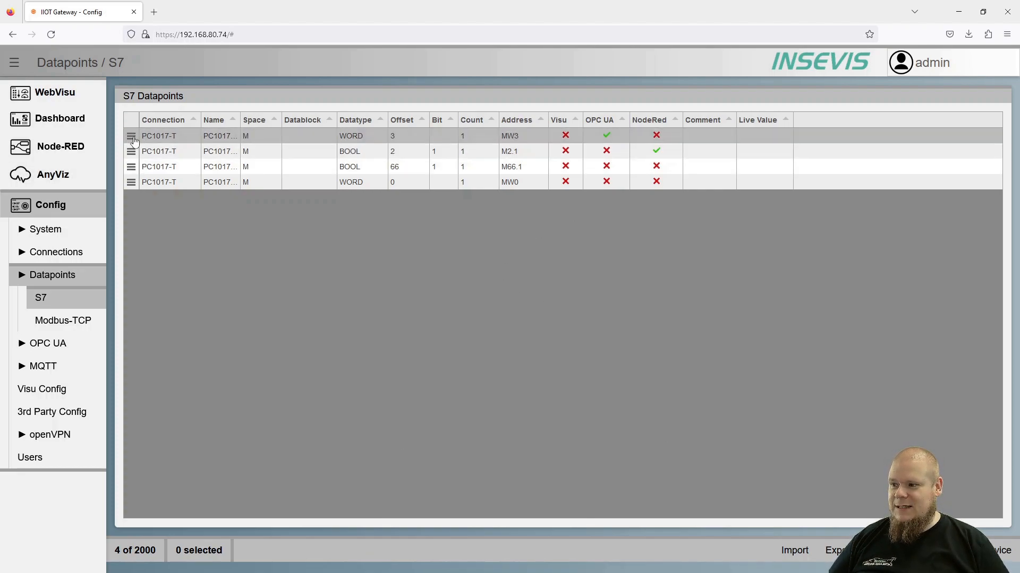
Change the datatype of all four S7 datapoints to INT at once, and leave only the last datapoint selected.
drag(133, 139, 133, 185)
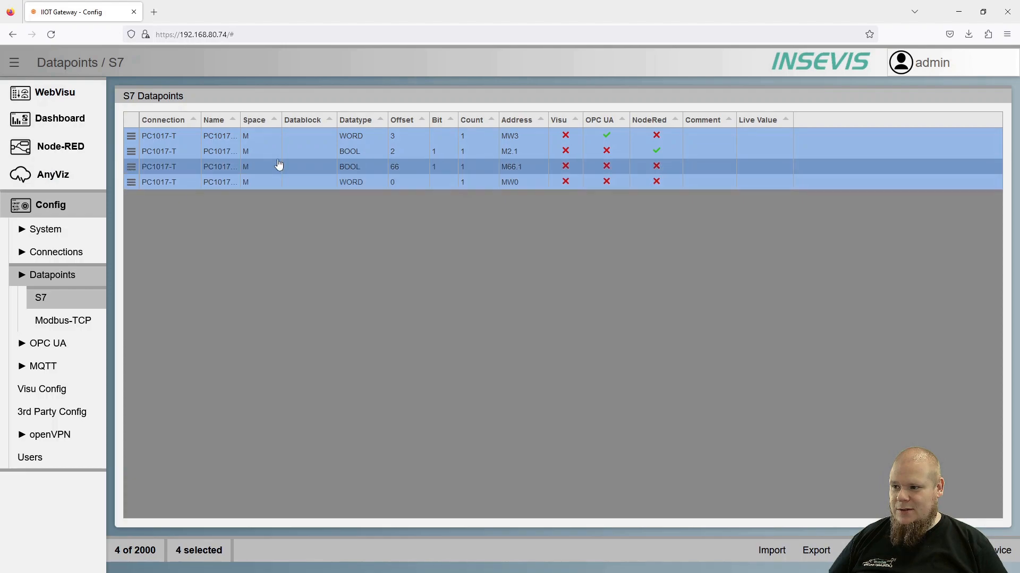
click(372, 137)
click(381, 137)
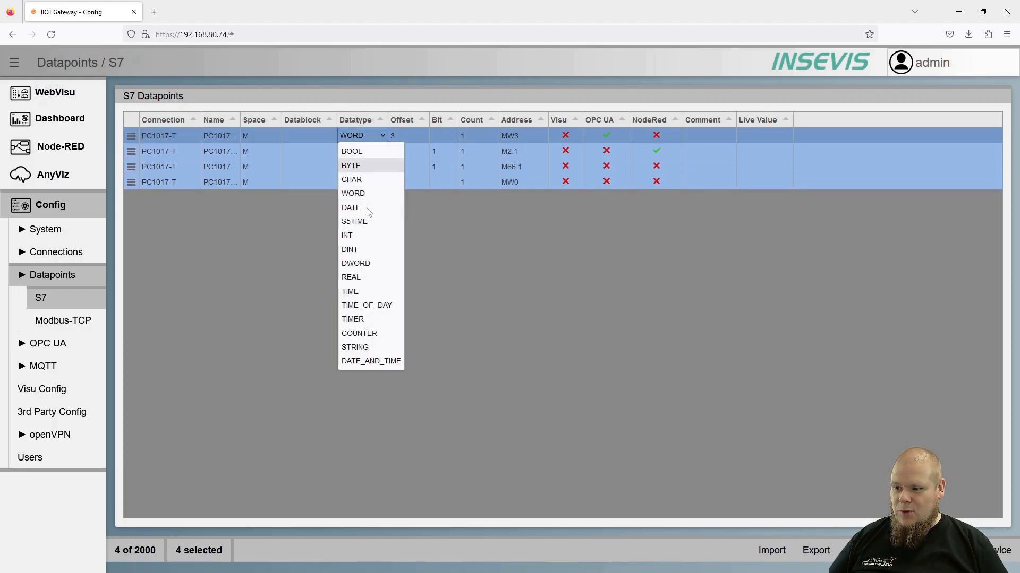
click(350, 235)
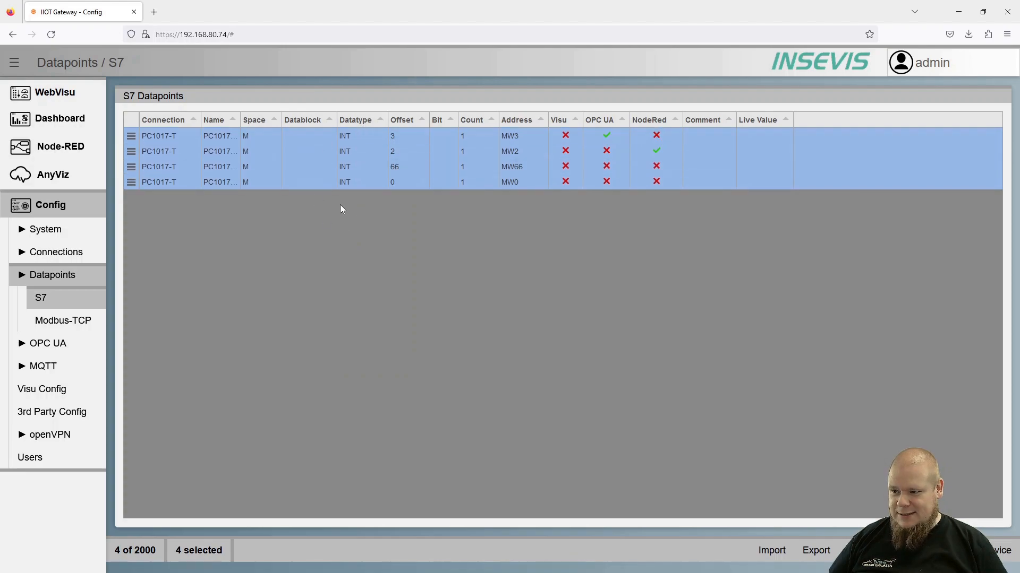
click(125, 185)
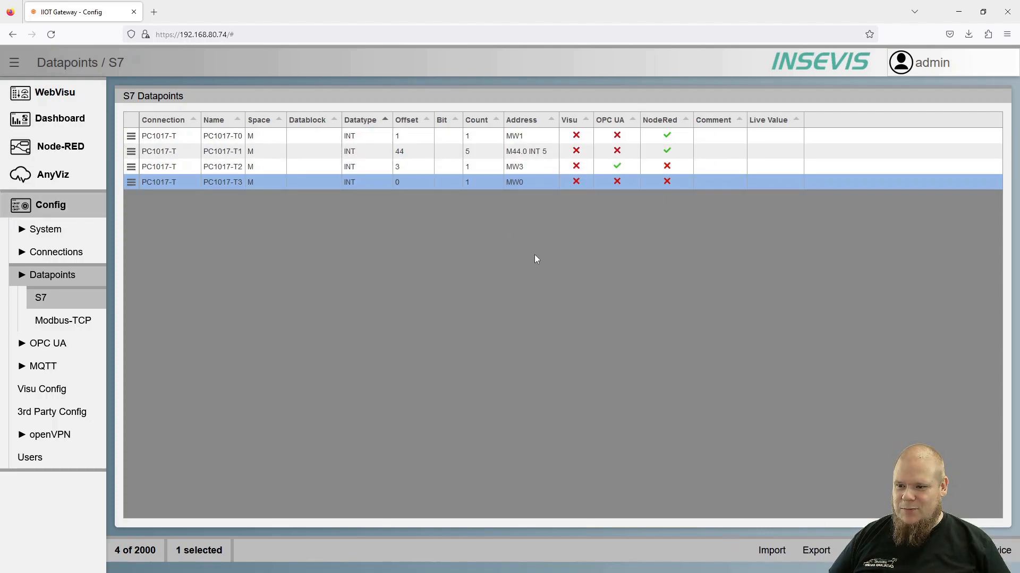
Import the variables from the VisuStage project HMI1010T_2019_01 for the PC1017-T connection and look through the imported datapoints.
click(772, 550)
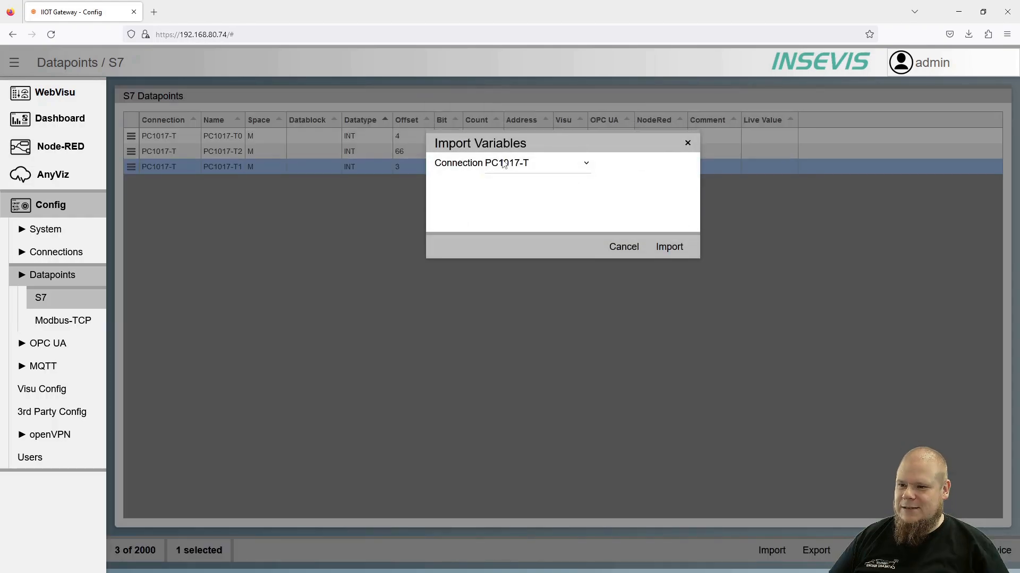
click(668, 247)
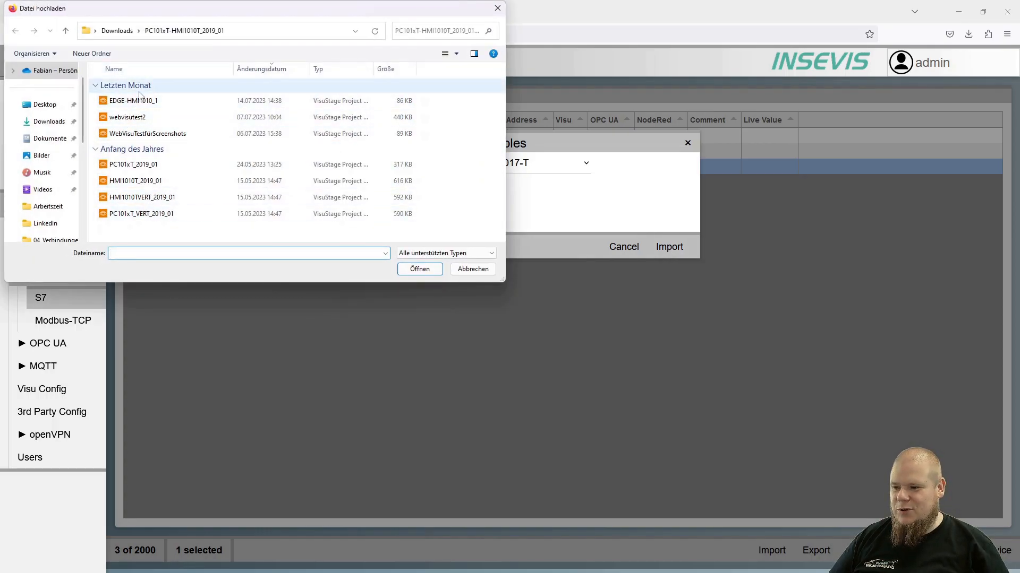
click(149, 190)
click(420, 270)
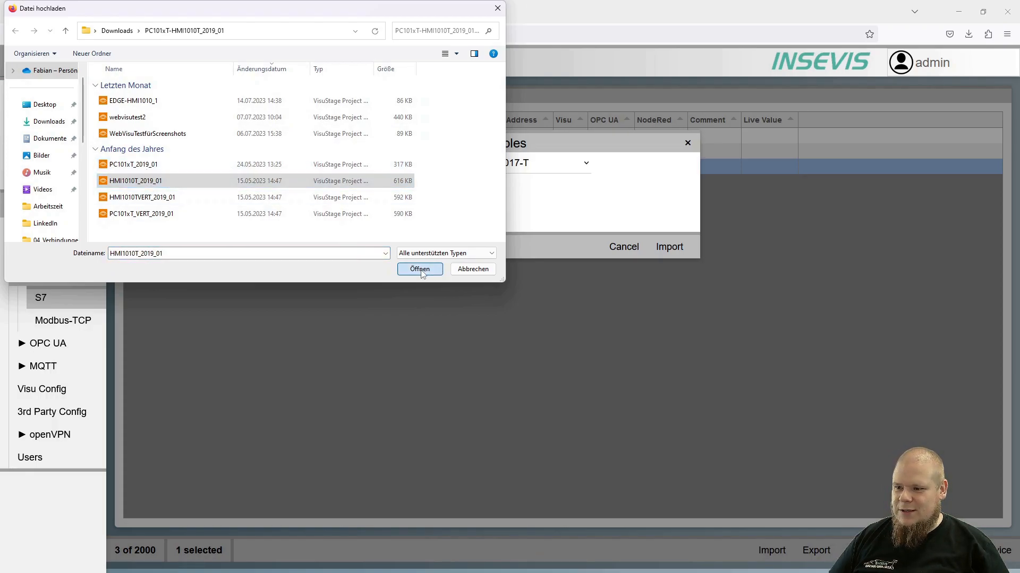
scroll(268, 223, down, 8)
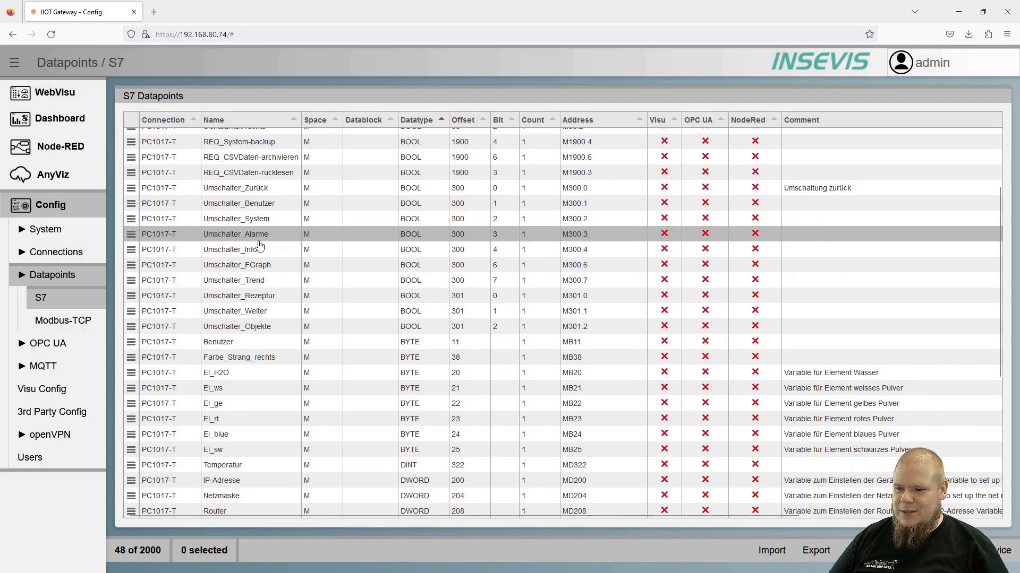
scroll(262, 308, up, 8)
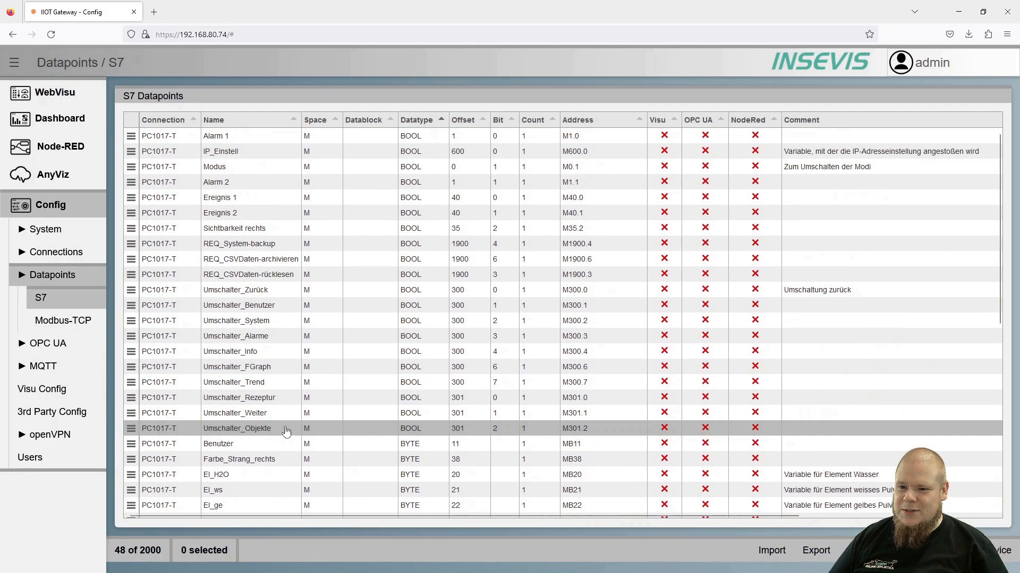
Enable NodeRed for Alarm 1, IP_Einstell and Alarm 2 and OPC UA for Modus, and export the S7 datapoints as CSV.
click(755, 136)
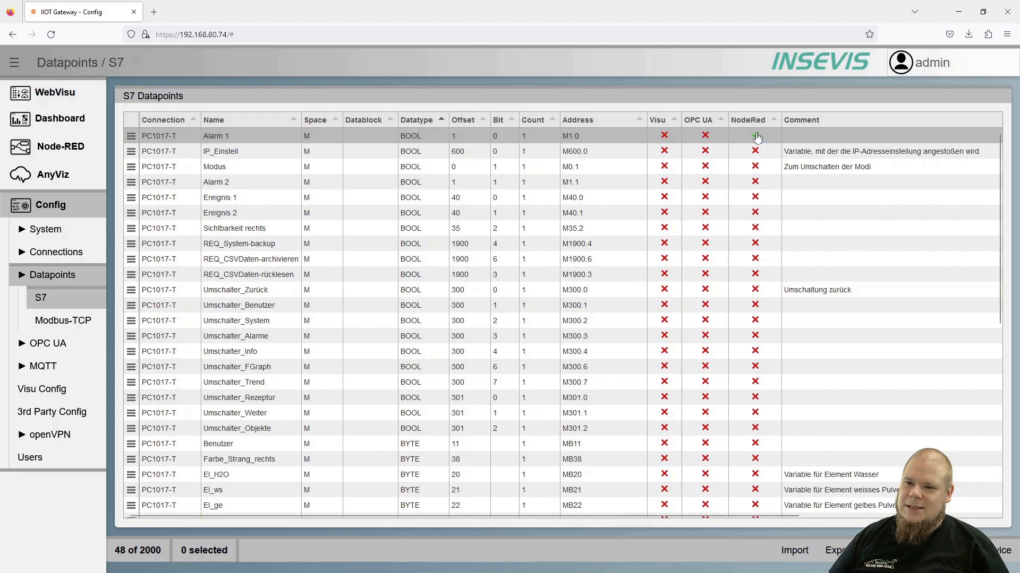
click(755, 151)
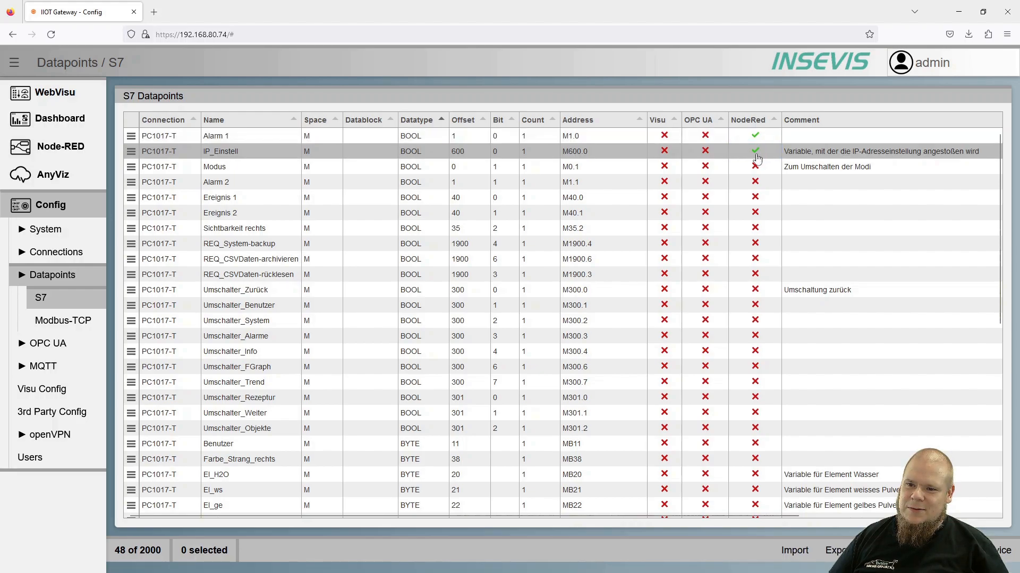
click(755, 182)
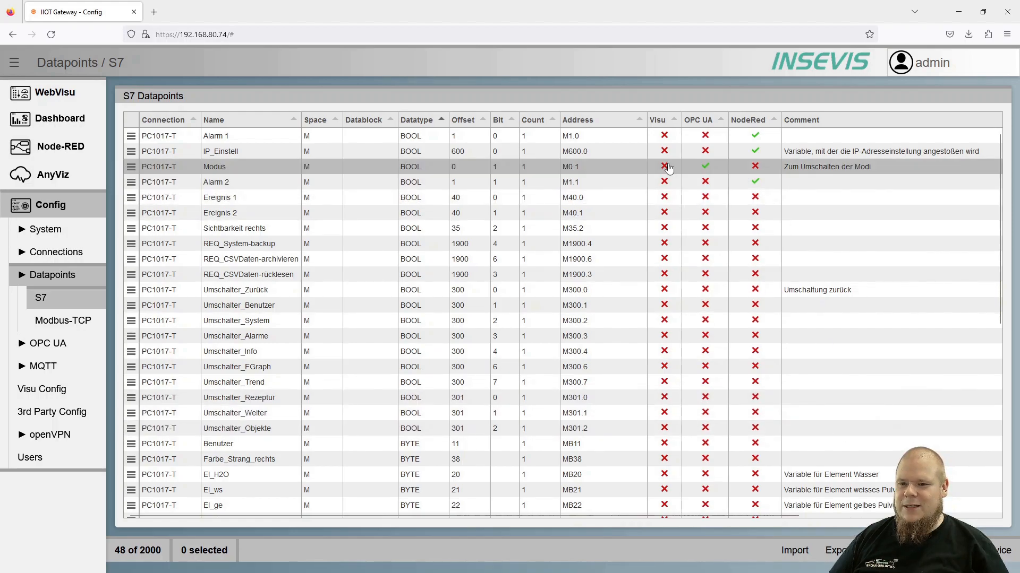
scroll(681, 329, down, 3)
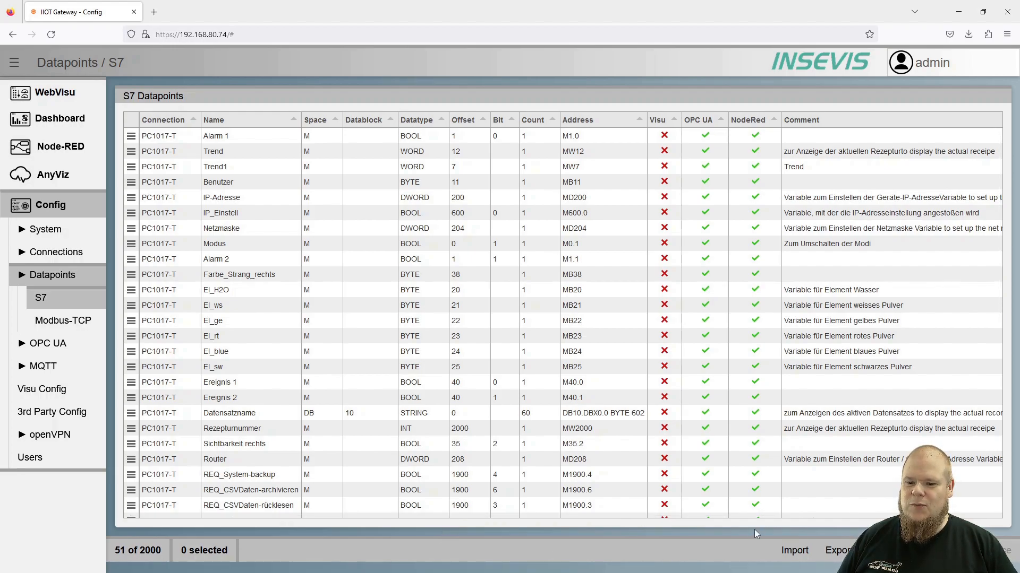
click(838, 552)
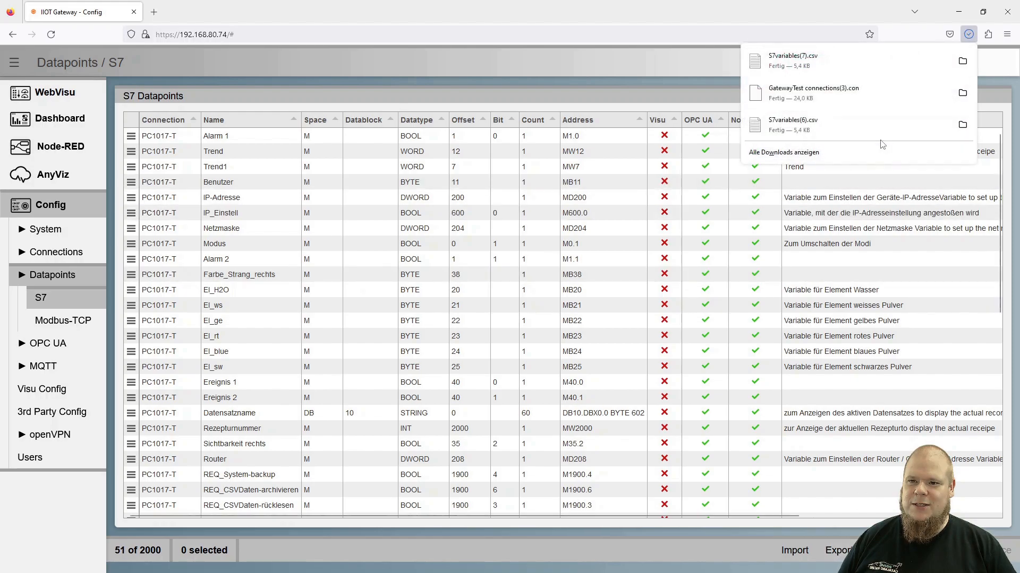
click(592, 19)
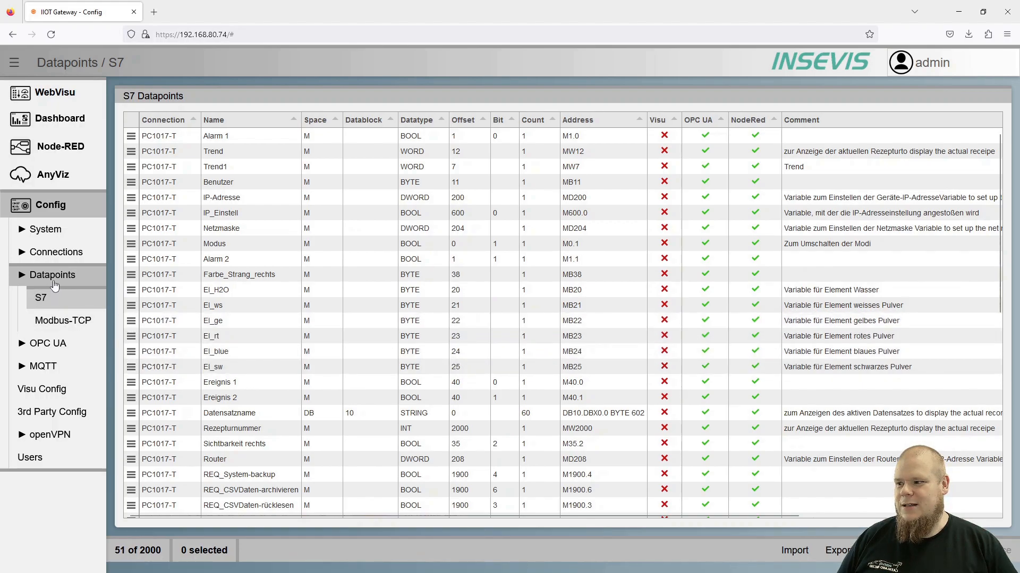
Download a backup of the connections and datapoints from the system settings, and upload the backup file GatewayTest connections(1).con.
click(50, 205)
click(161, 131)
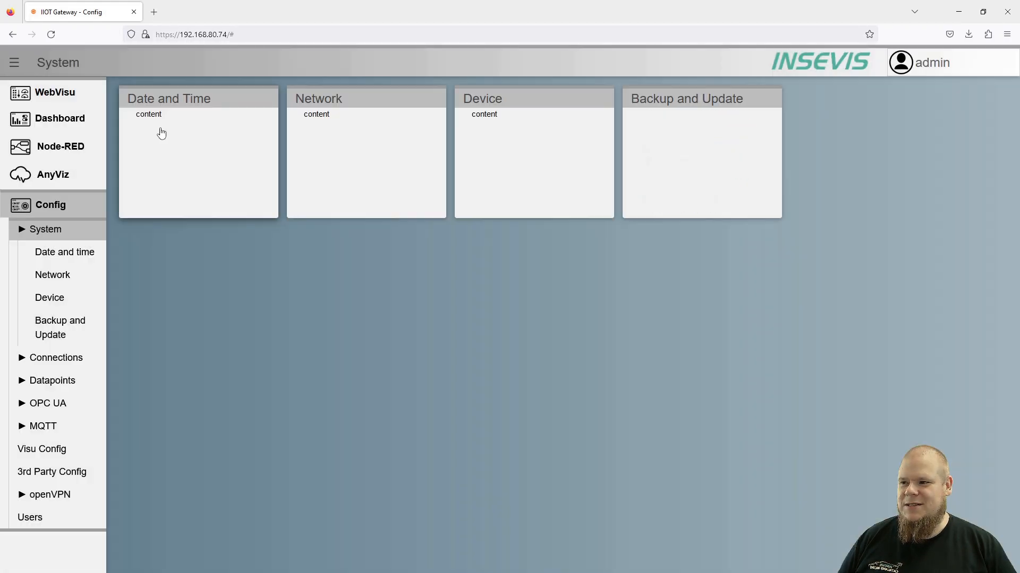
click(720, 127)
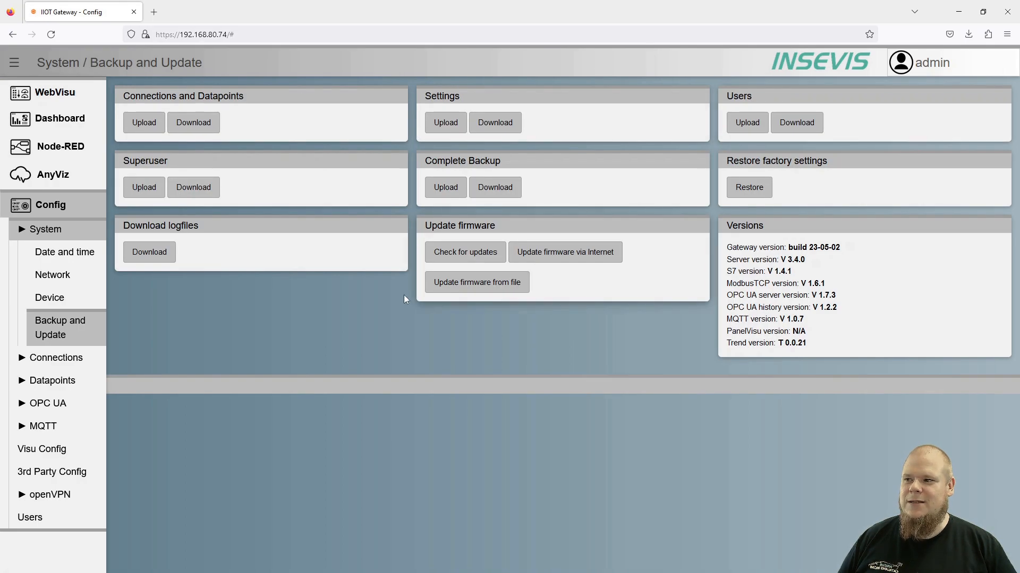
click(199, 126)
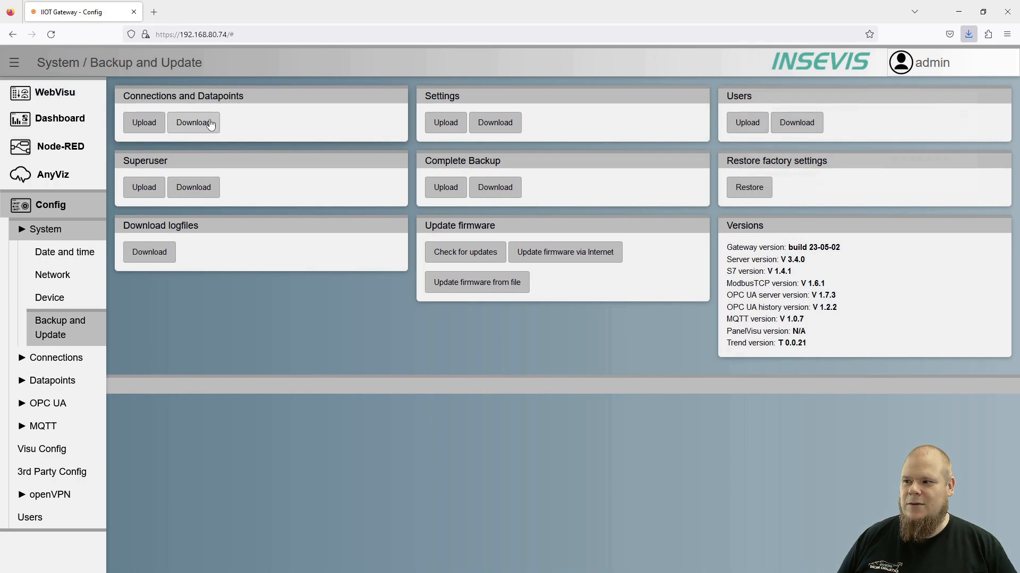
click(257, 318)
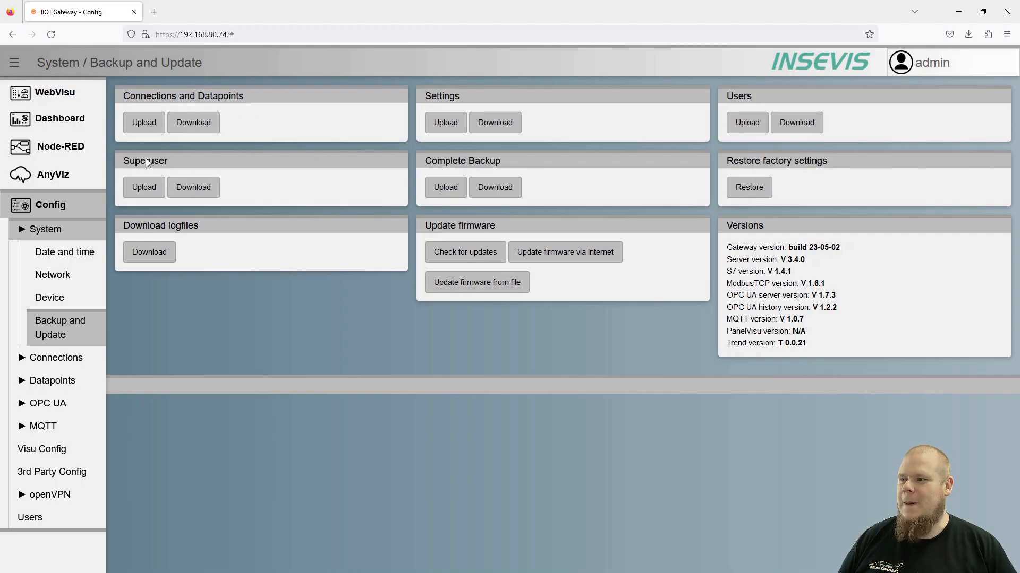
click(143, 125)
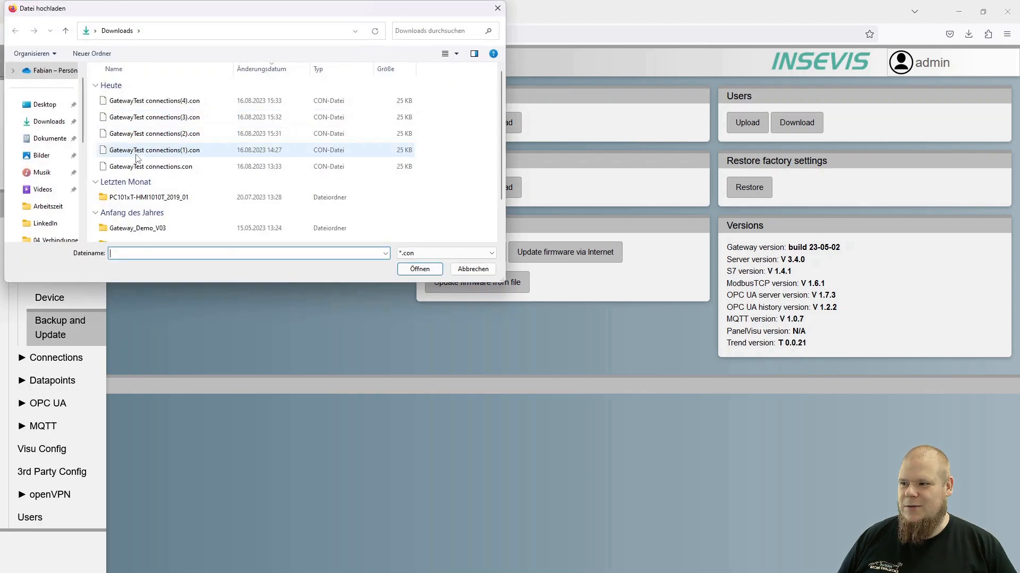
double_click(139, 151)
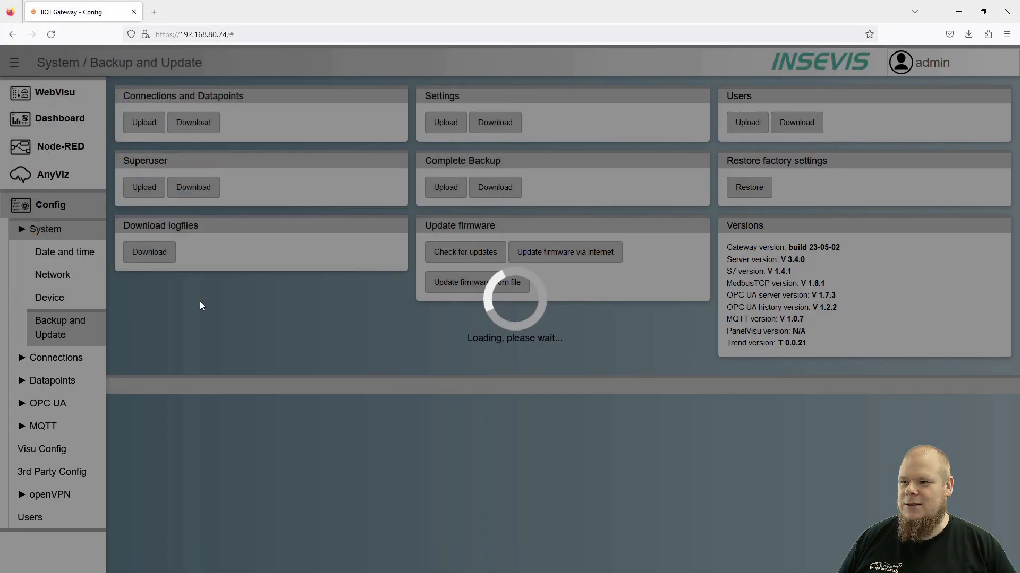